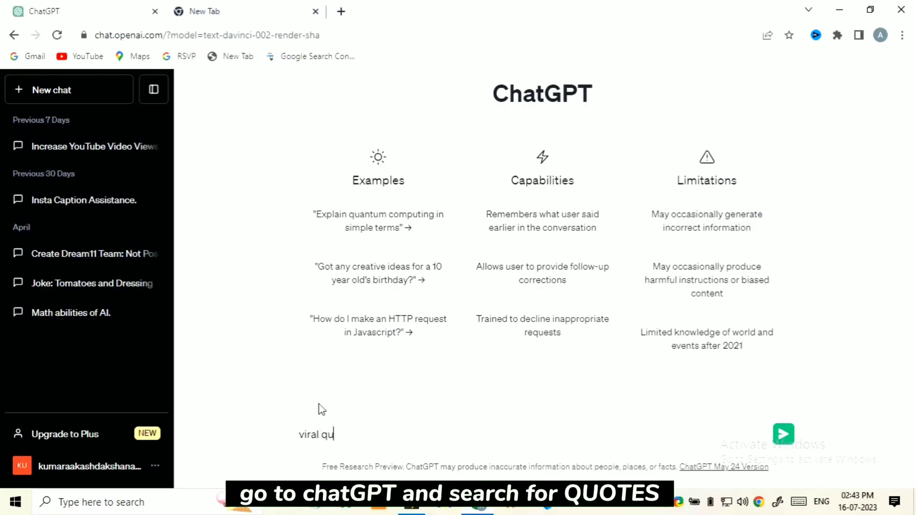
text(lige)
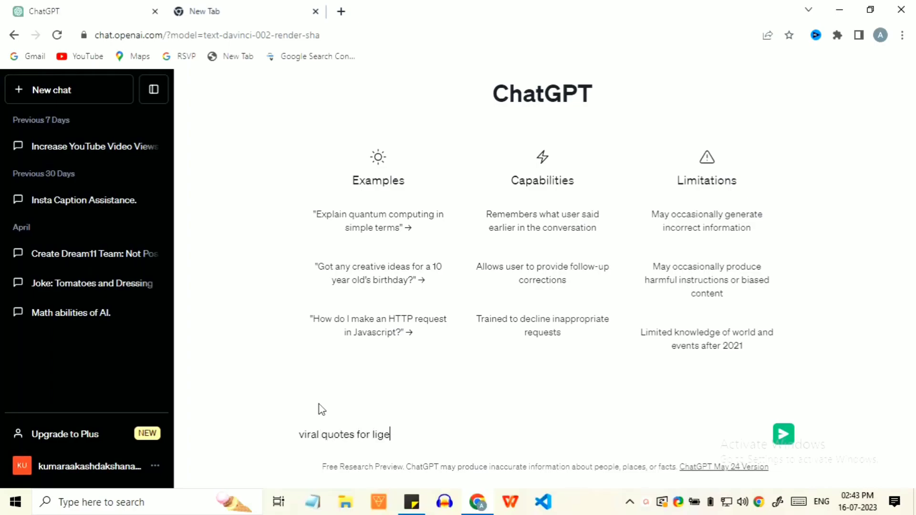
Step: Fix the typo in the 'viral quotes for life' prompt and highlight the life-in-your-years quote
key(BackSpace)
key(BackSpace)
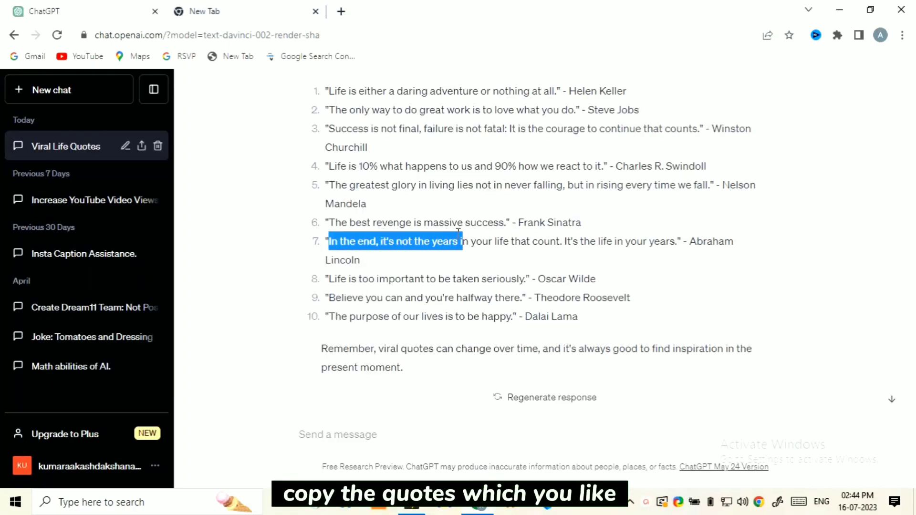
drag(461, 241, 636, 241)
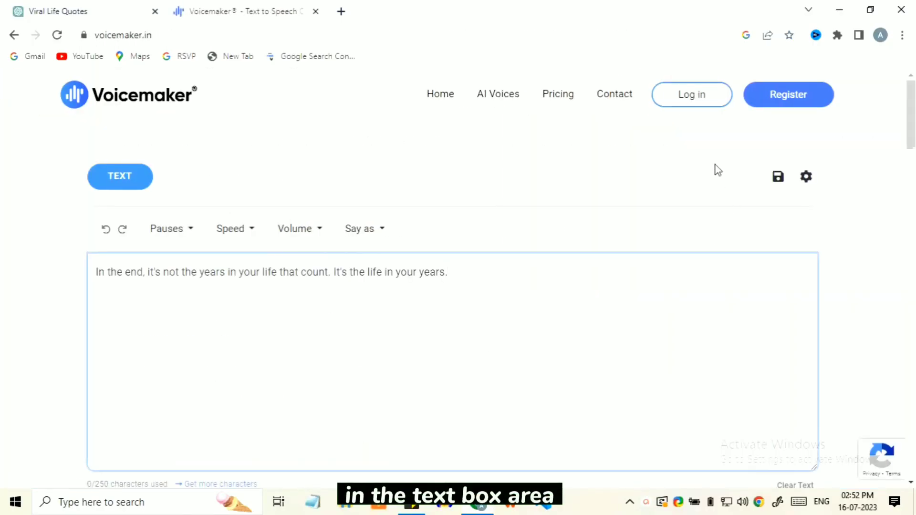
Step: Convert the pasted quote to speech using the Rohan male Neural TTS voice
click(280, 362)
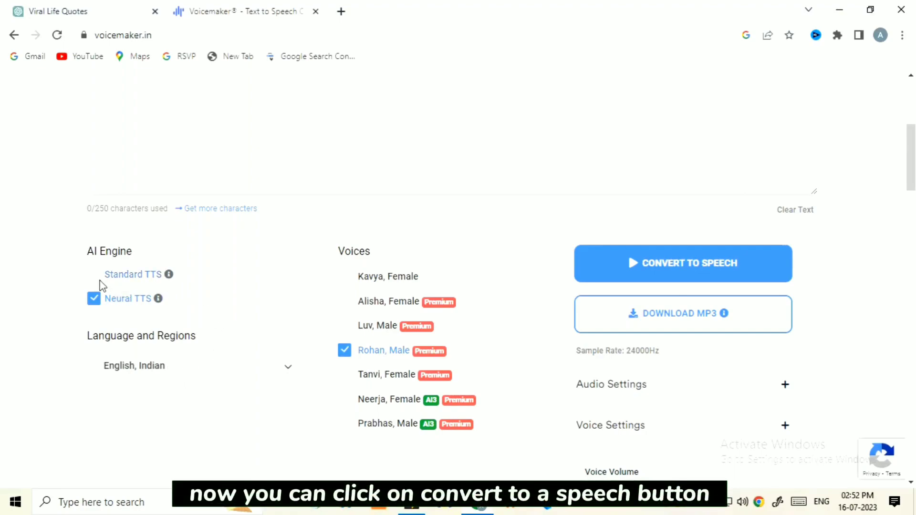
click(650, 270)
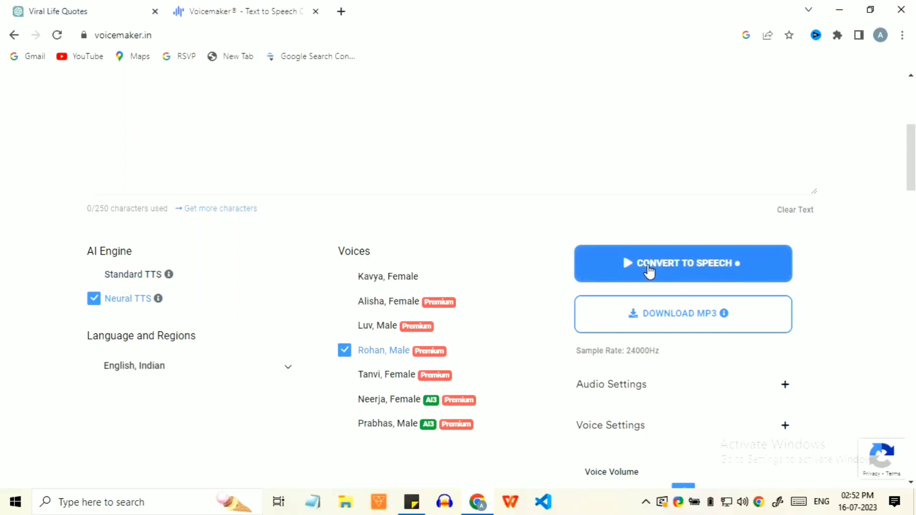
mouse_move(911, 165)
mouse_down()
mouse_move(913, 155)
mouse_move(913, 173)
mouse_up()
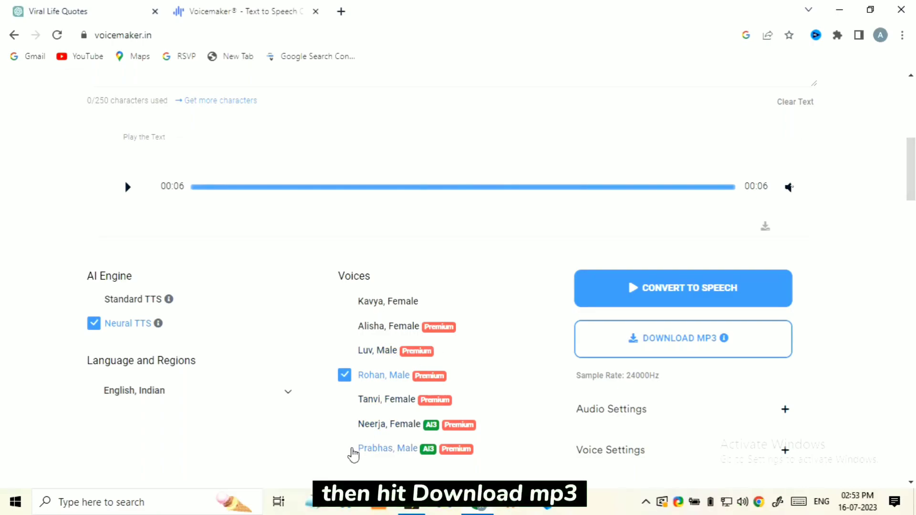
scroll(501, 358, down, 1)
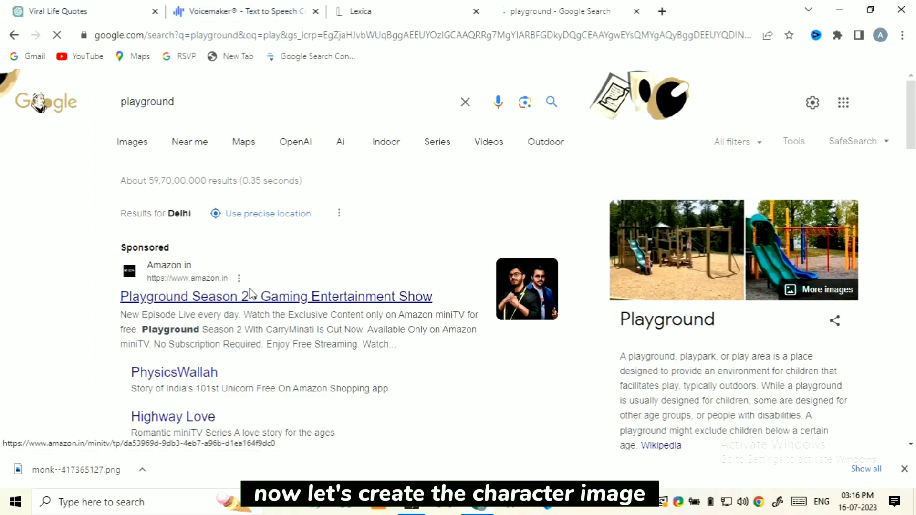
scroll(236, 300, down, 3)
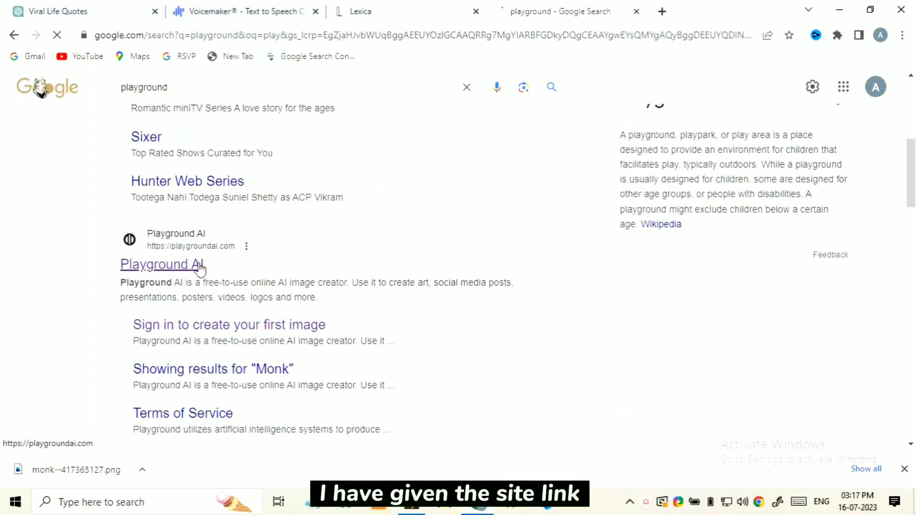
Step: Open Playground AI from the Google results and expand its logo menu
click(175, 266)
click(114, 87)
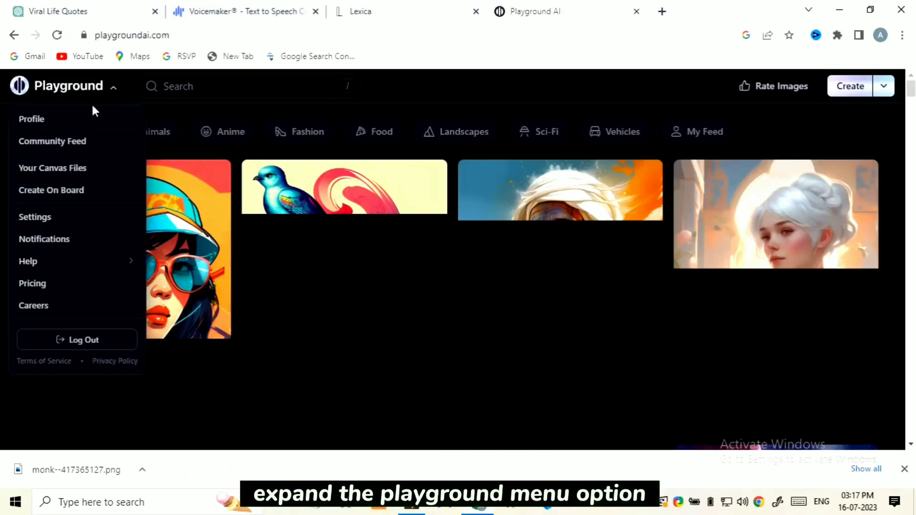
Step: Generate 'monk facing front, half photo' images on a Playground canvas and pick the capped monk
click(51, 196)
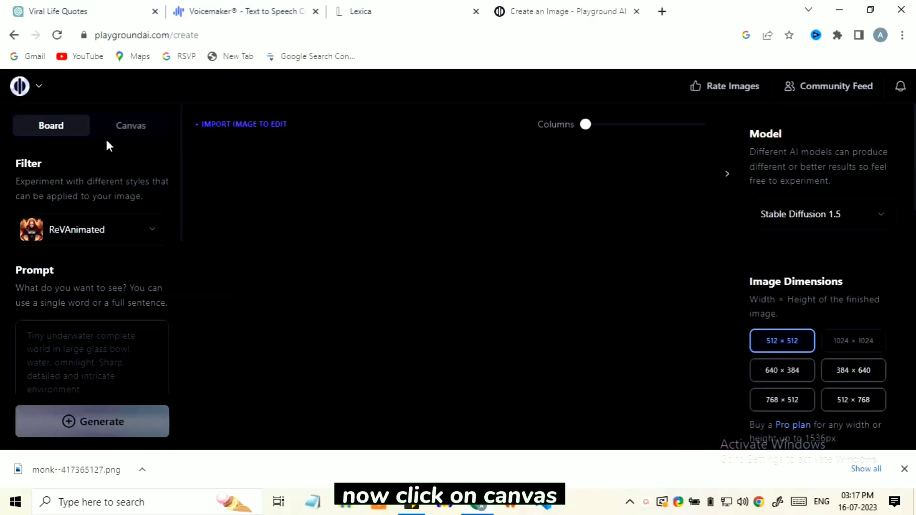
click(130, 125)
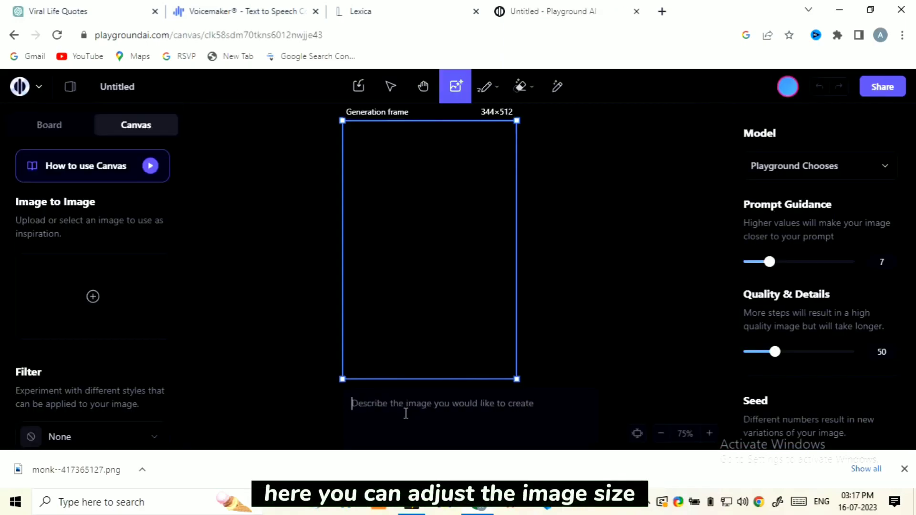
text(monk fac)
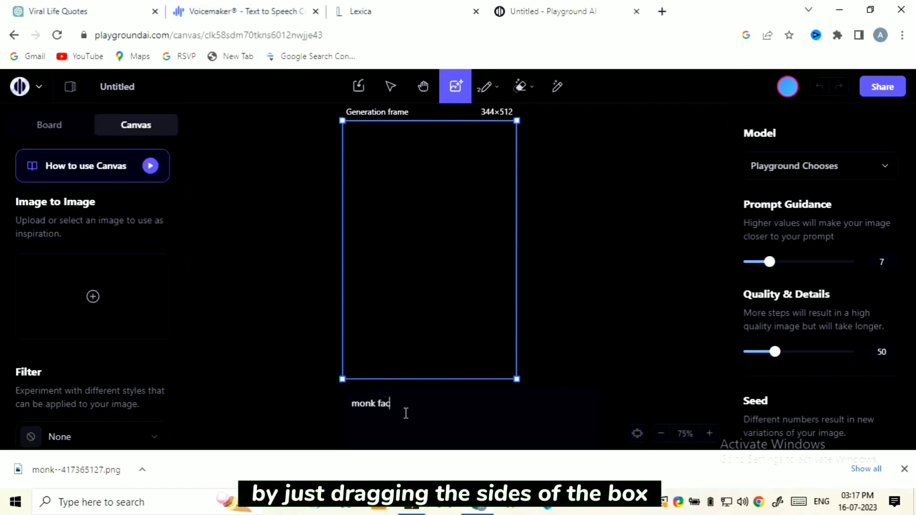
text(ing front)
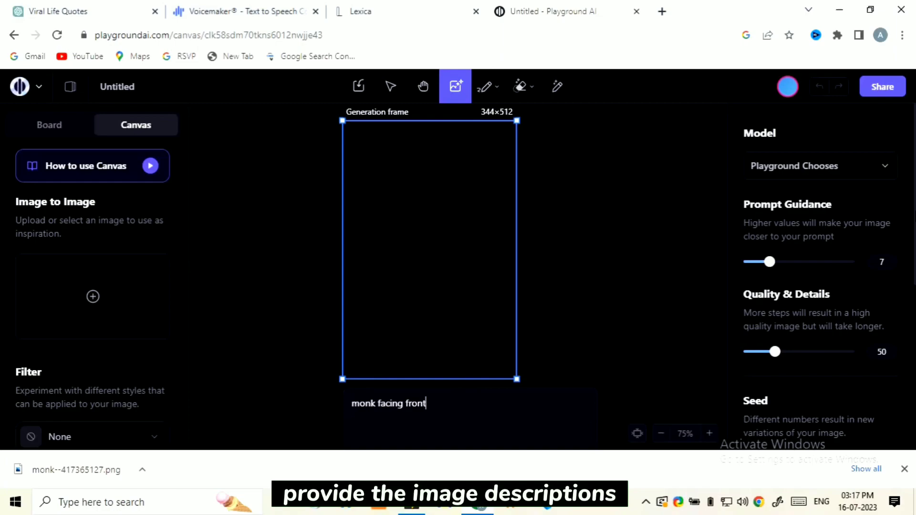
scroll(619, 205, down, 2)
scroll(620, 204, down, 2)
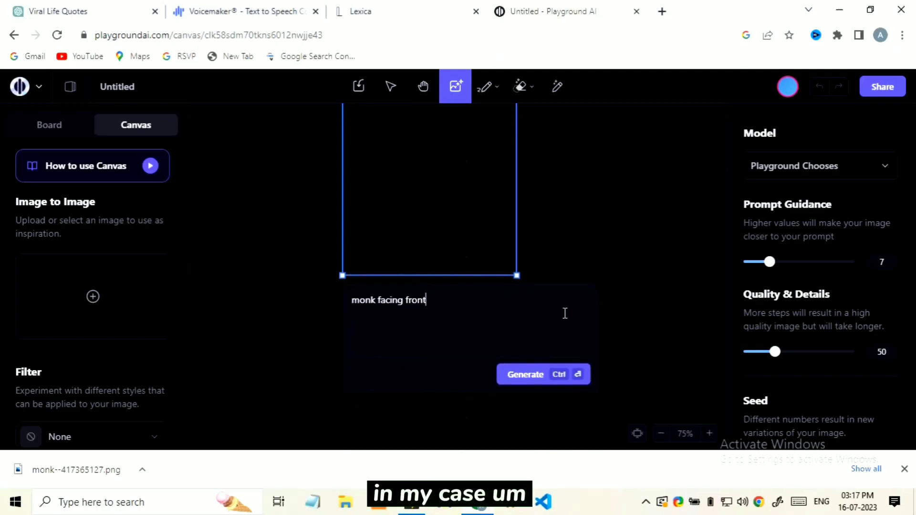
click(534, 380)
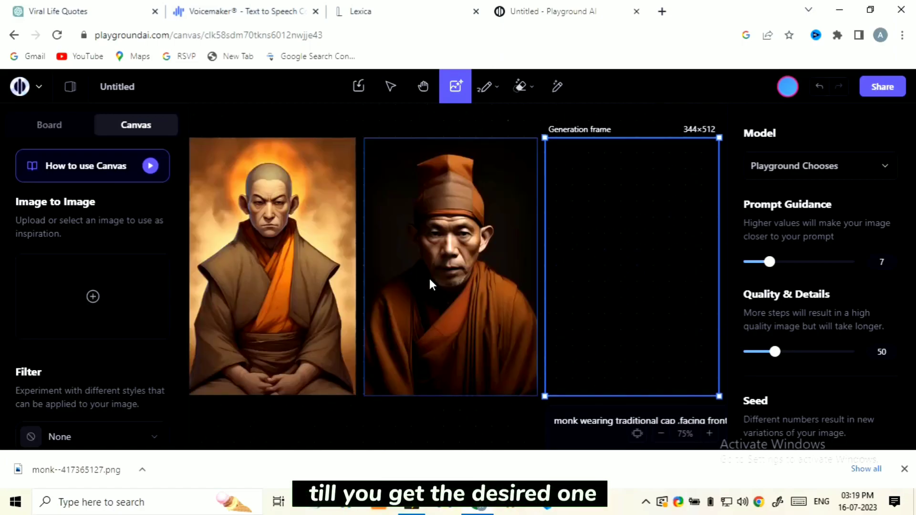
click(429, 277)
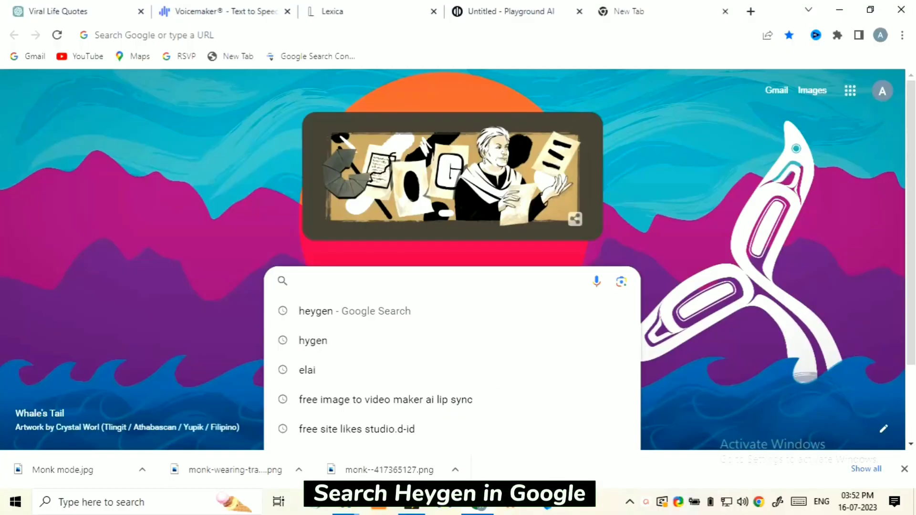
text(heygen)
Step: Search for HeyGen and start a new video draft in the chosen aspect ratio
key(Return)
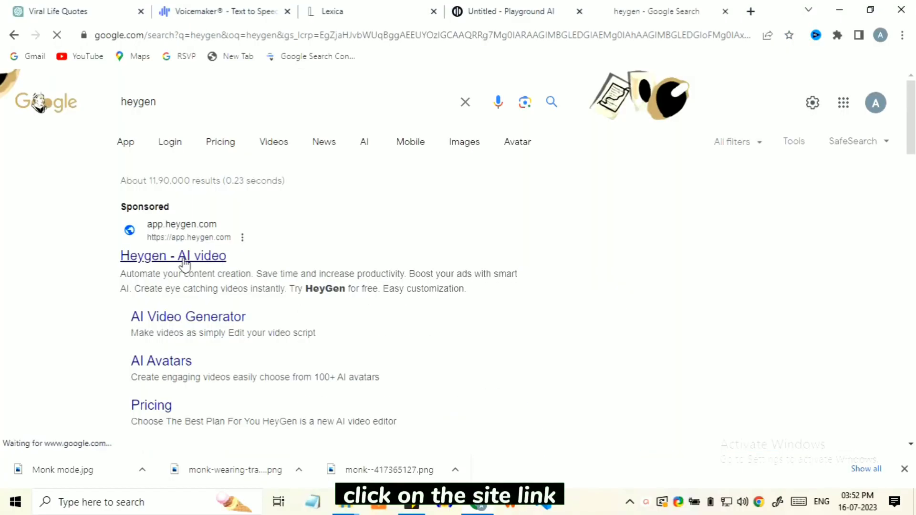
click(173, 256)
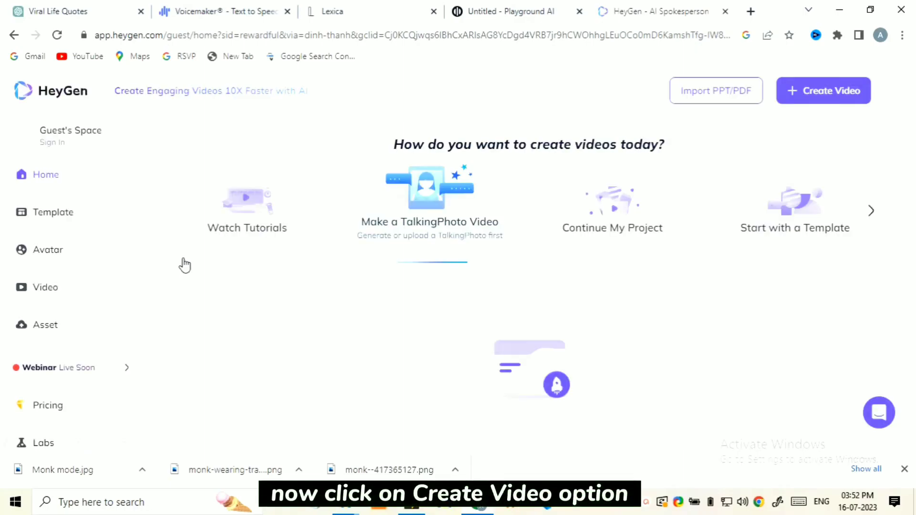
click(813, 94)
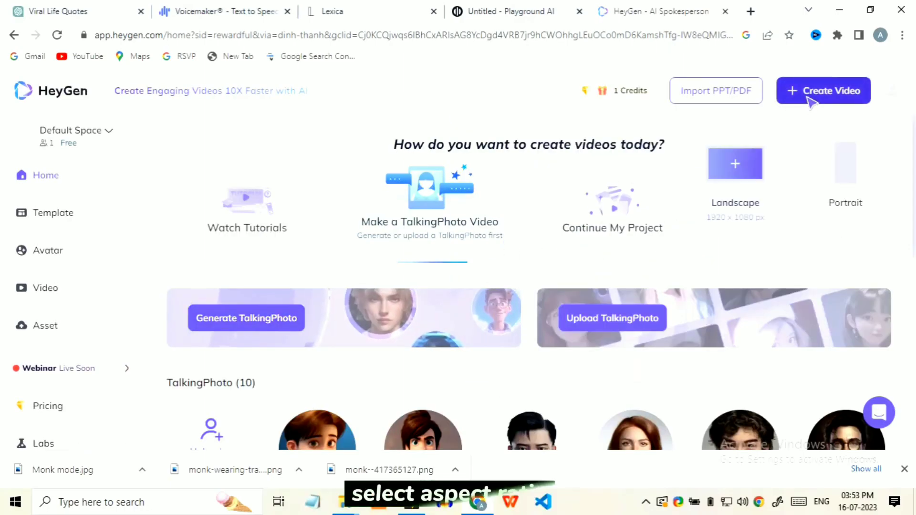
click(735, 165)
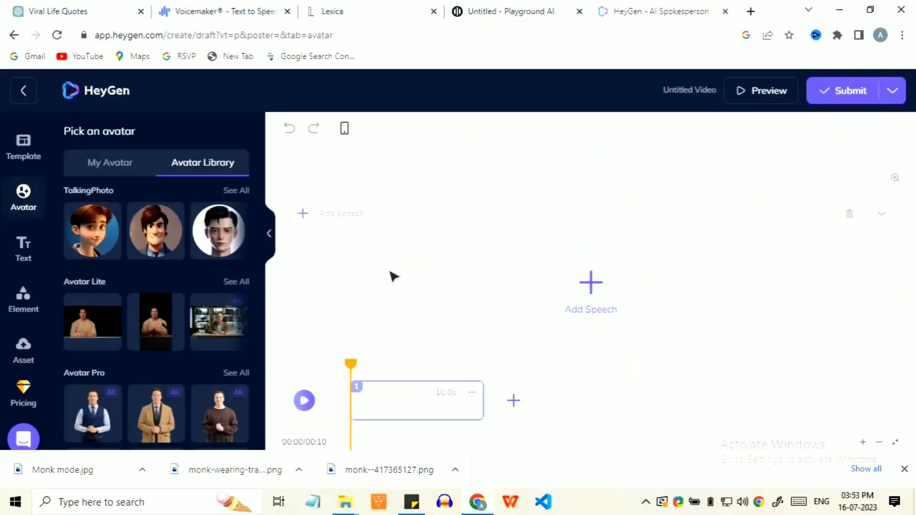
Step: Add the Voicemaker speech MP3 as the scene's Audio Script
click(592, 284)
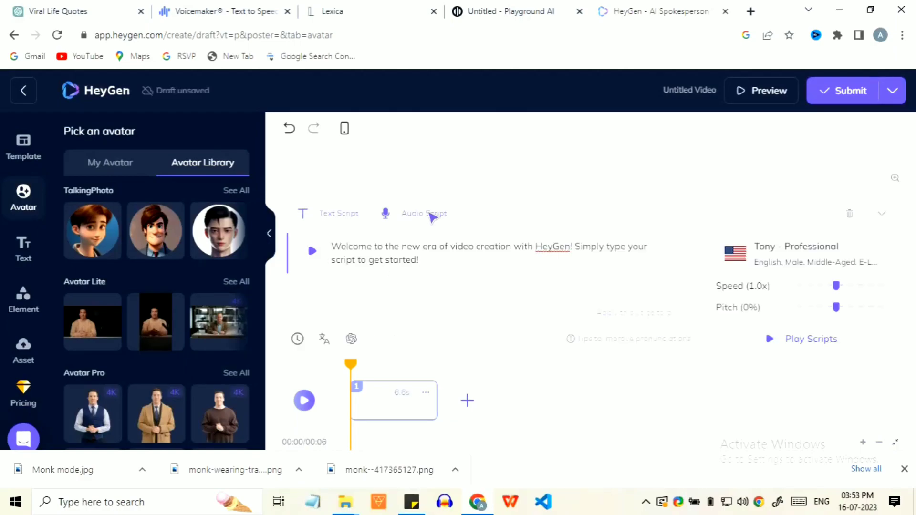
click(430, 214)
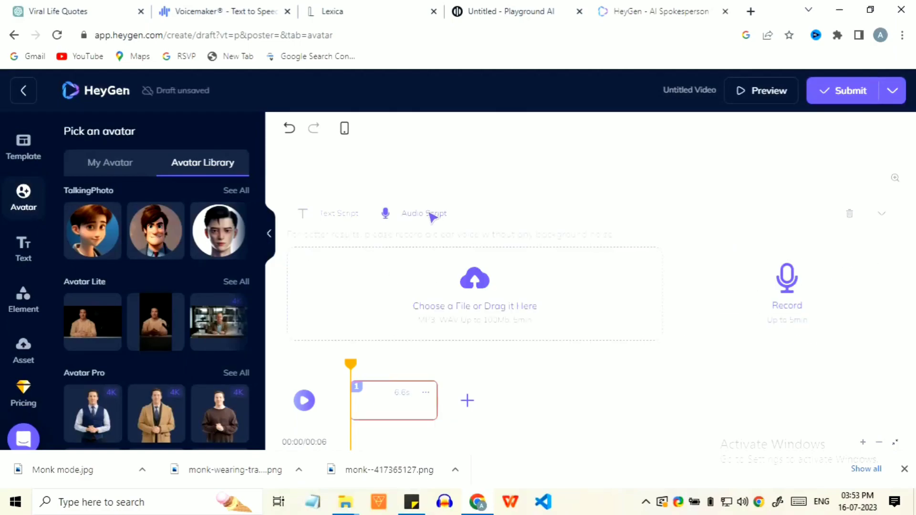
click(489, 309)
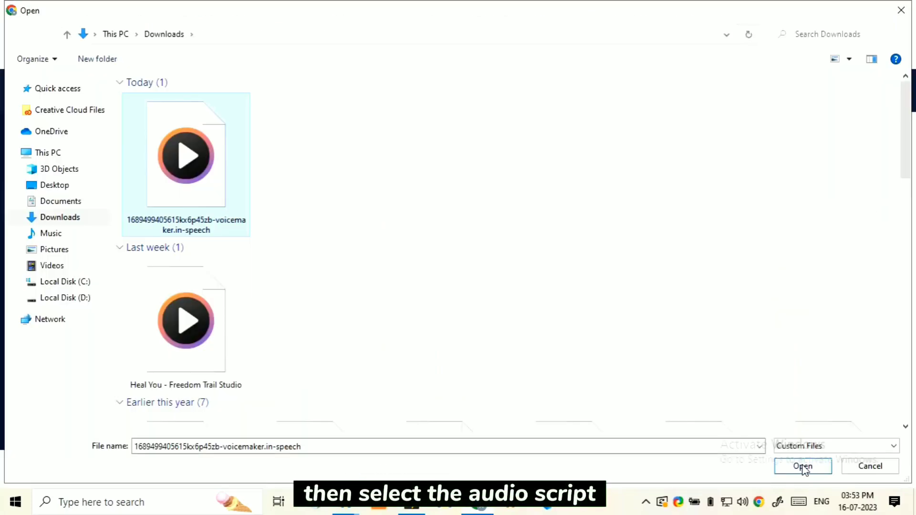
click(803, 467)
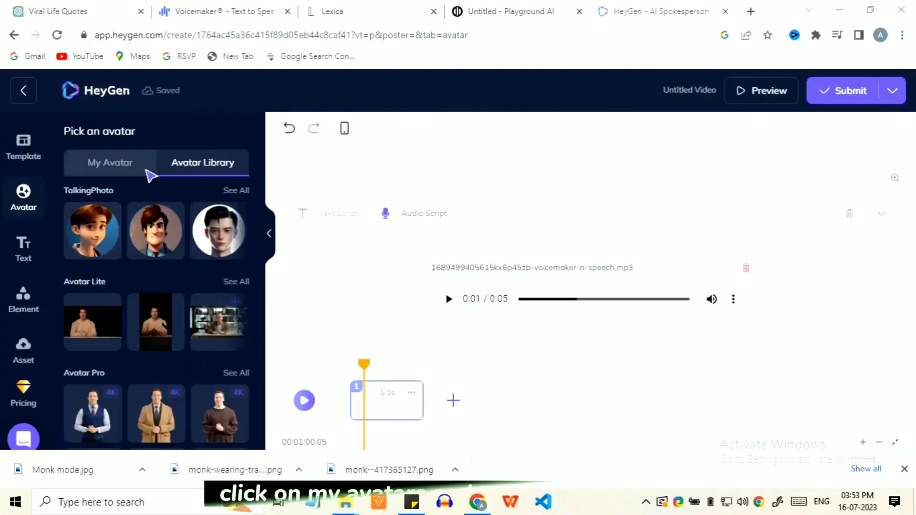
Step: Upload the monk photo as a TalkingPhoto in My Avatar, add it to the scene, and move it higher
click(110, 162)
click(92, 230)
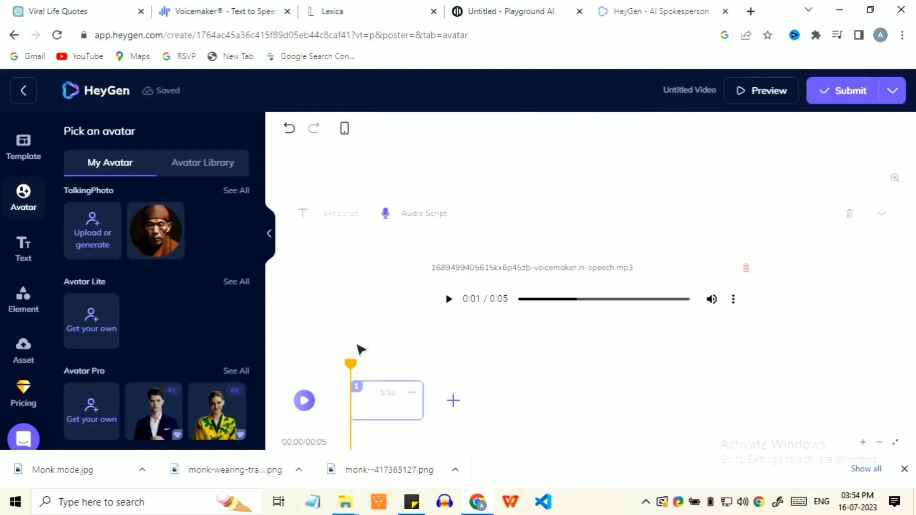
click(155, 230)
drag(605, 254, 606, 203)
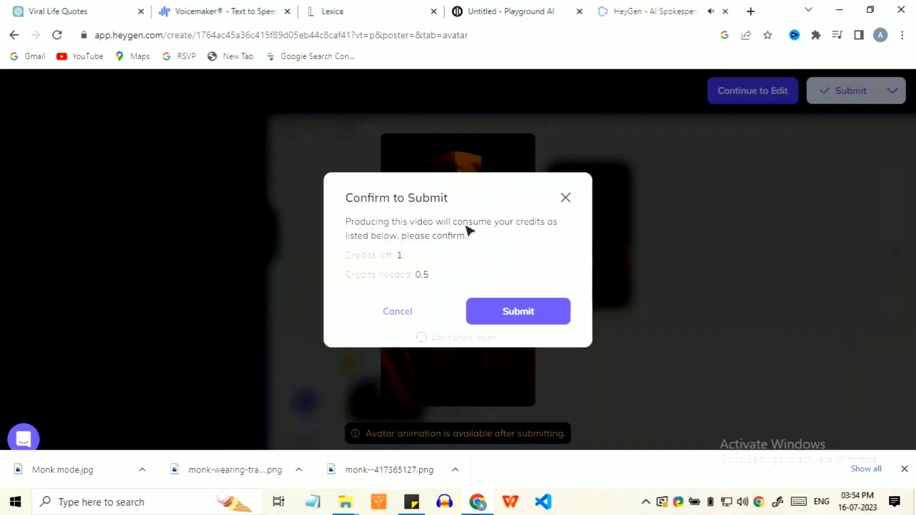
Step: Confirm submission of the monk video in the Confirm to Submit dialog
click(518, 312)
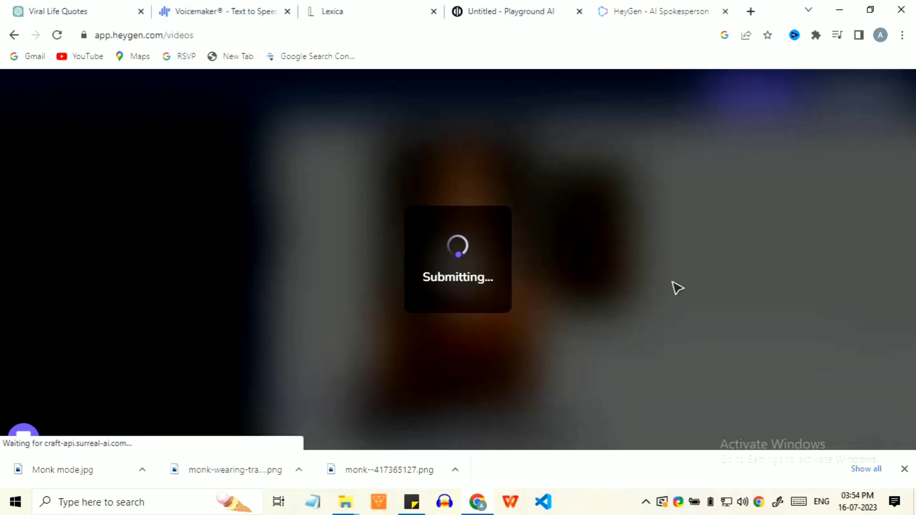
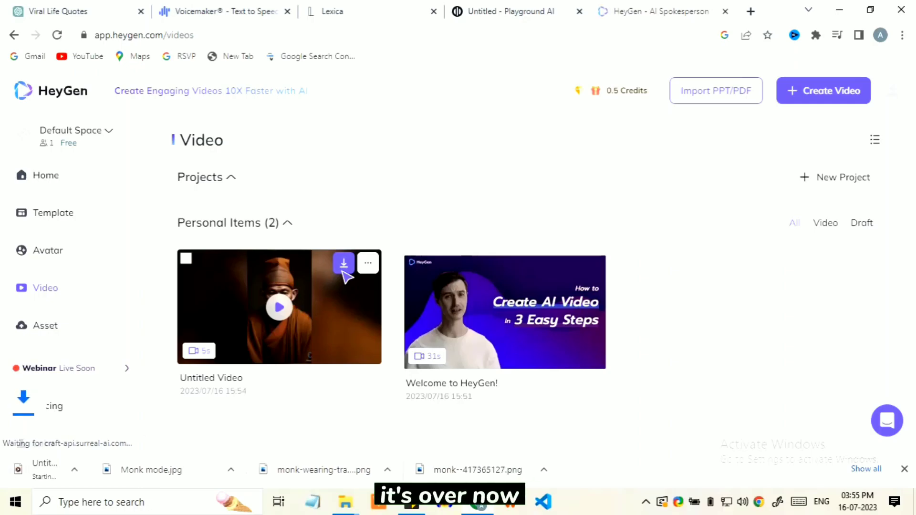
Step: Preview the Untitled Video monk clip in HeyGen, then open the downloaded Untitled Video.mp4 in Media Player
click(279, 310)
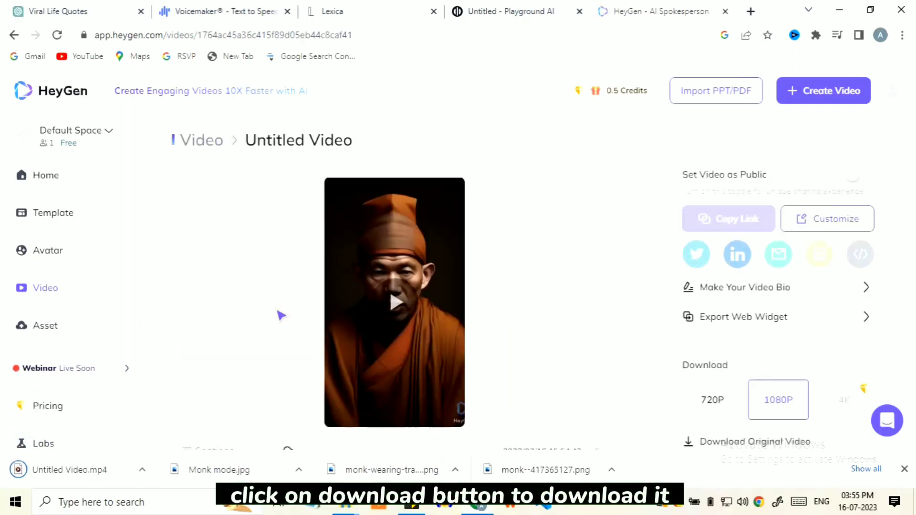
click(392, 306)
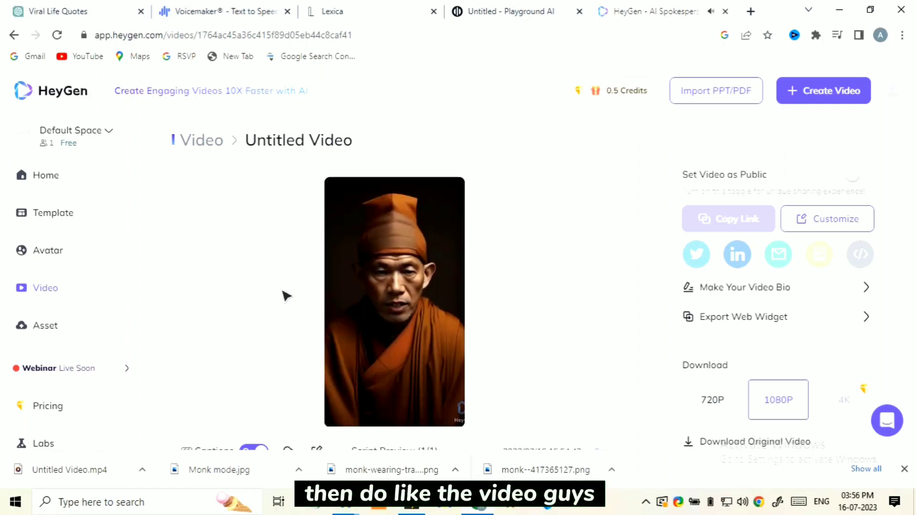
click(144, 470)
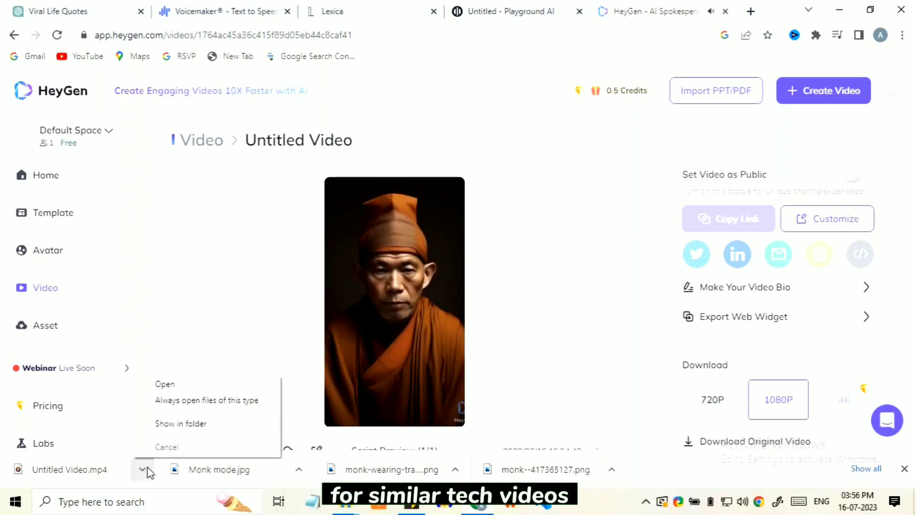
click(165, 384)
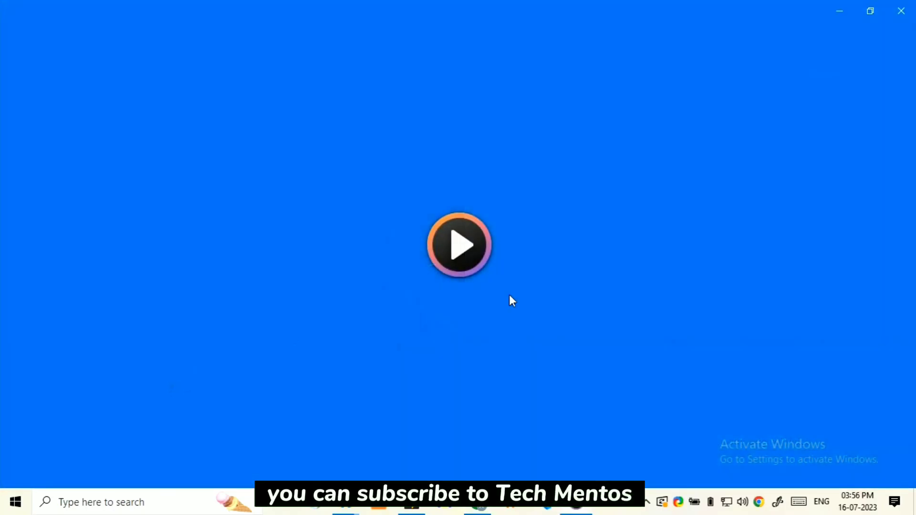